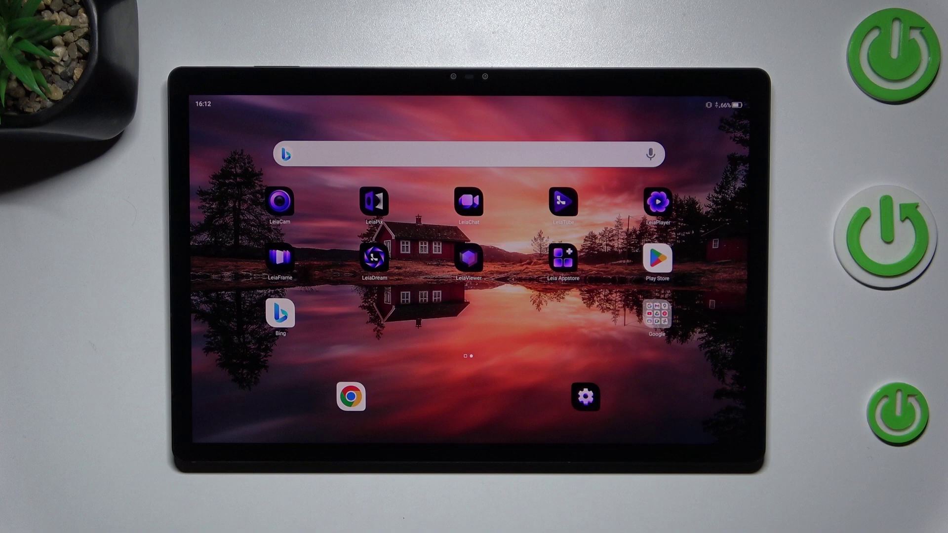
- Open Settings and navigate to System > Reset options
click(585, 396)
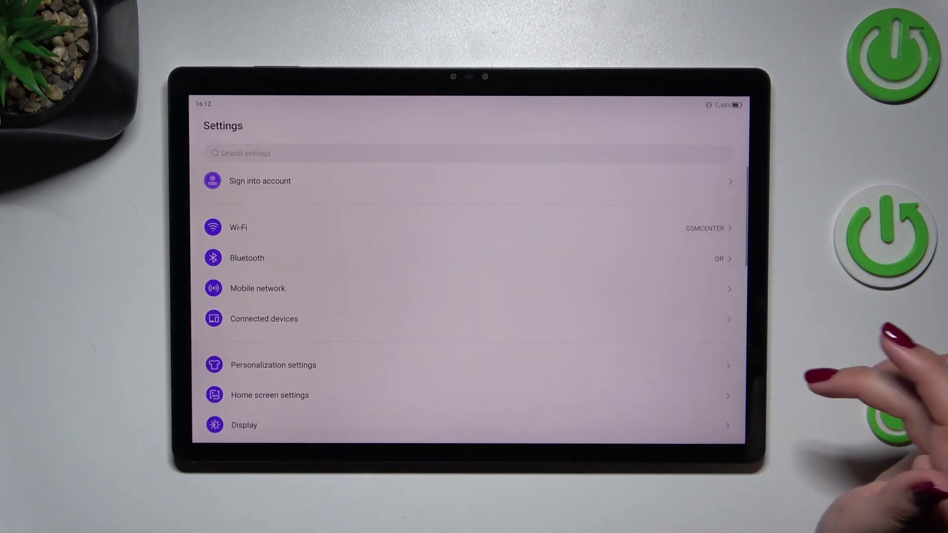
scroll(673, 317, down, 10)
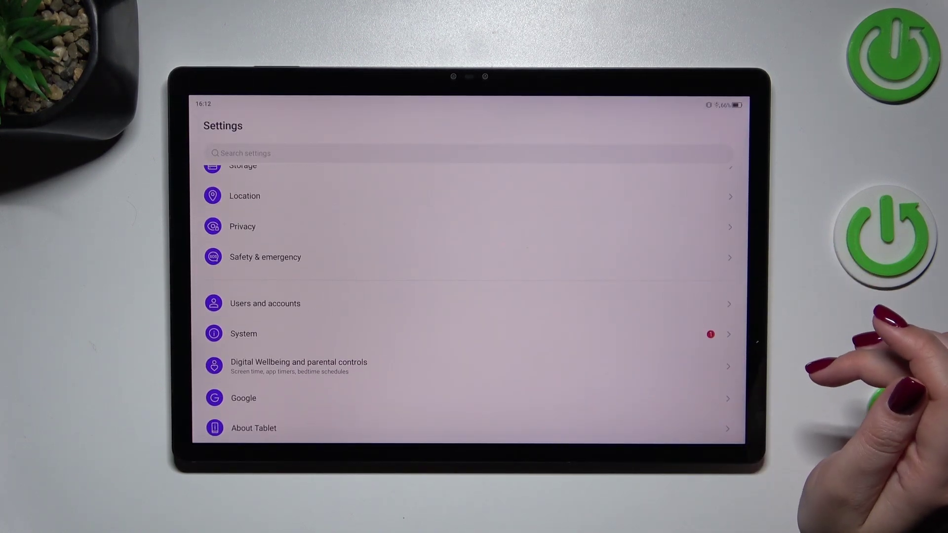
click(637, 334)
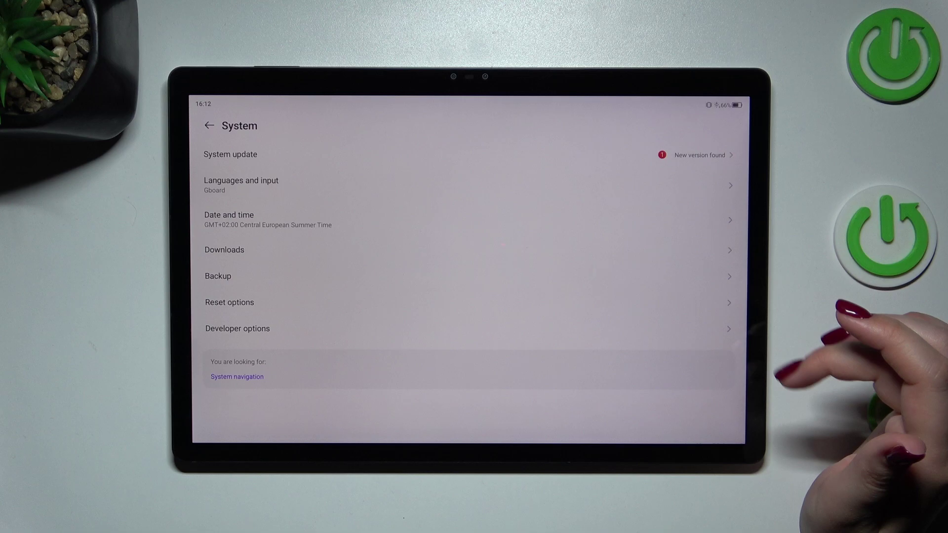
click(230, 302)
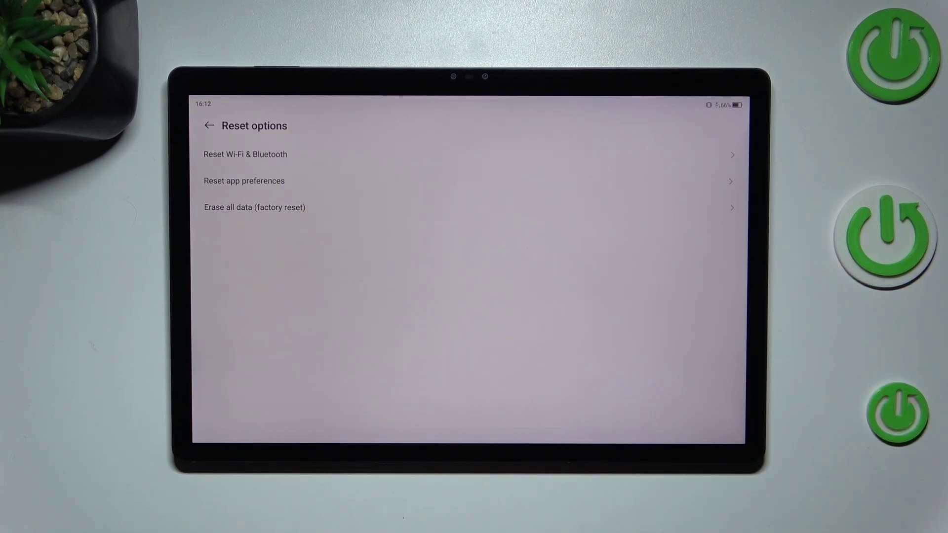
- Reset Wi-Fi & Bluetooth settings, verifying with the unlock pattern, then go back home
click(730, 154)
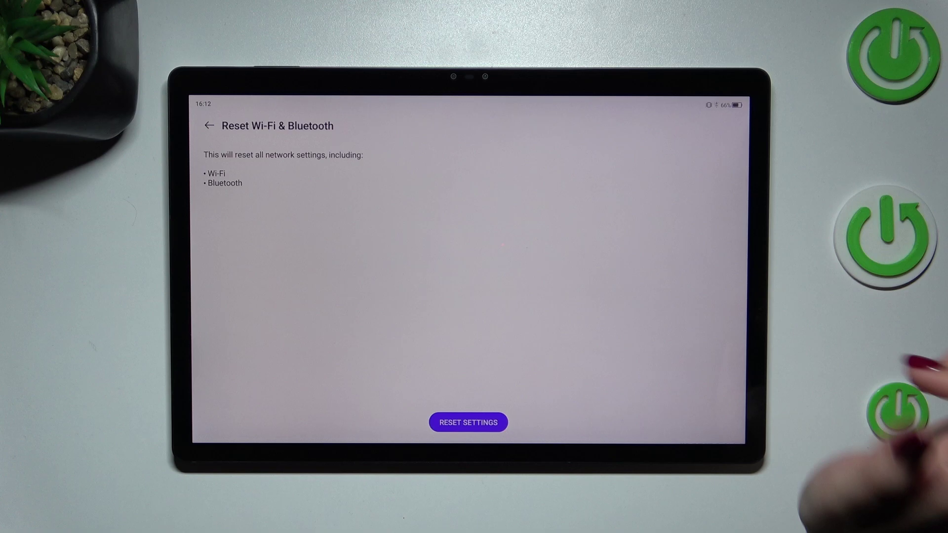
click(474, 422)
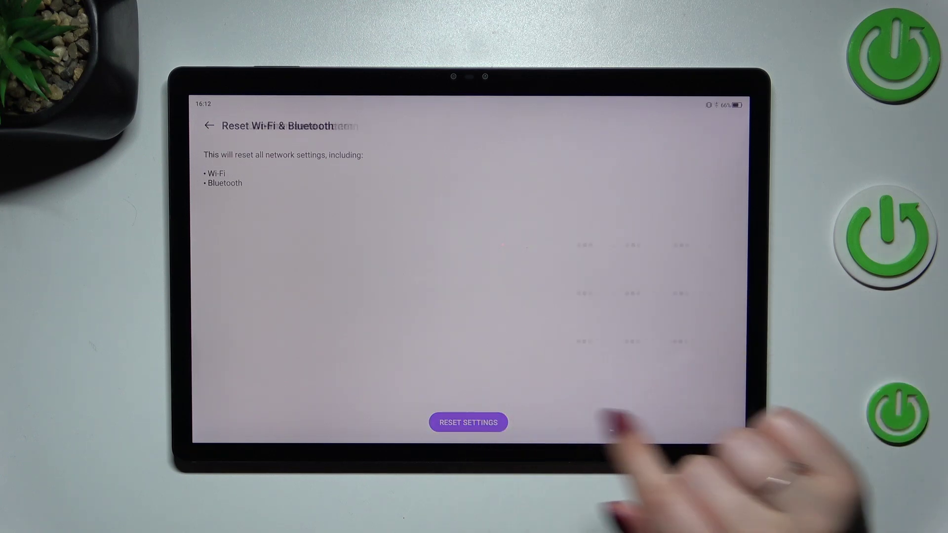
mouse_move(558, 245)
mouse_down()
mouse_move(559, 317)
mouse_move(656, 341)
mouse_up()
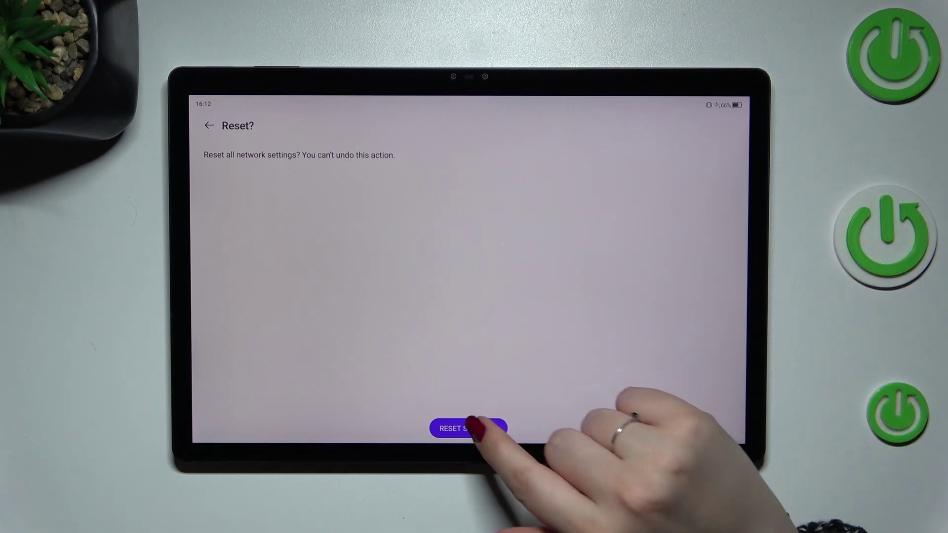
click(468, 428)
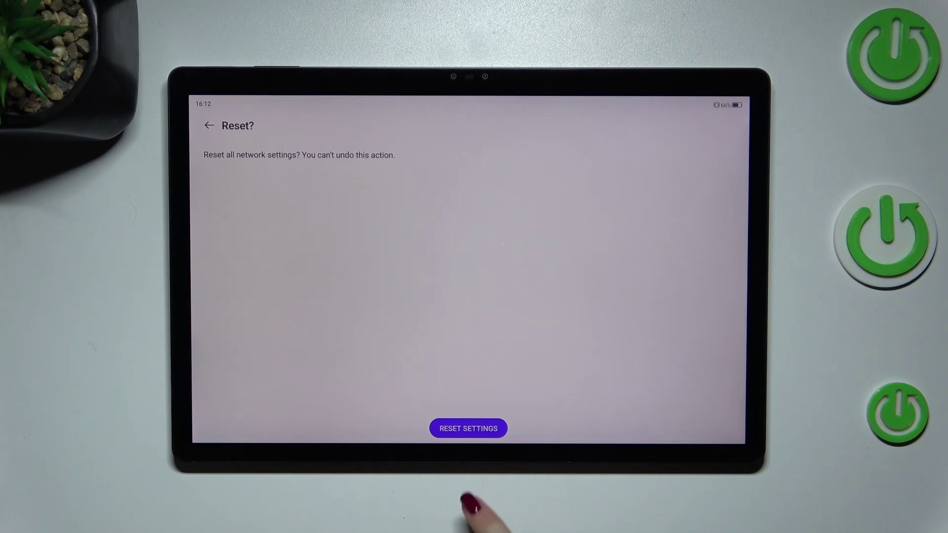
drag(511, 436, 511, 318)
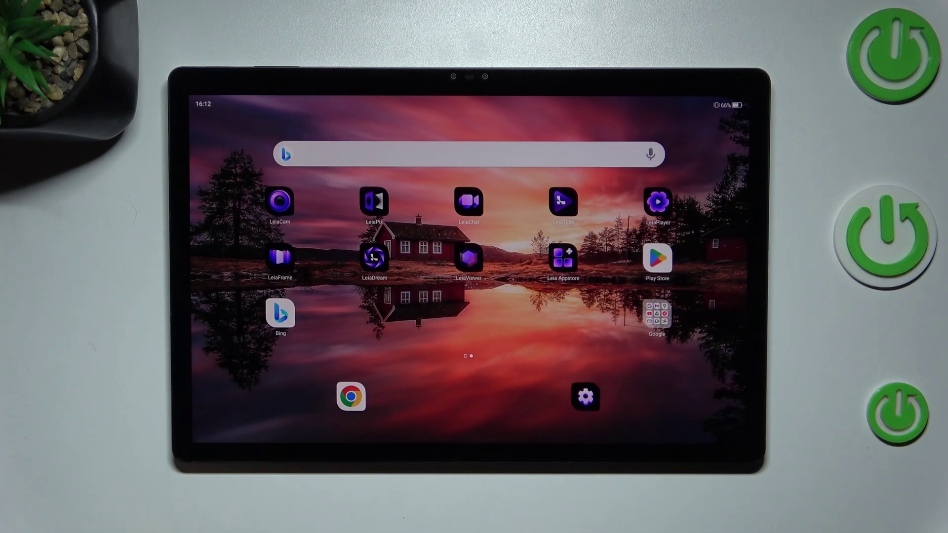